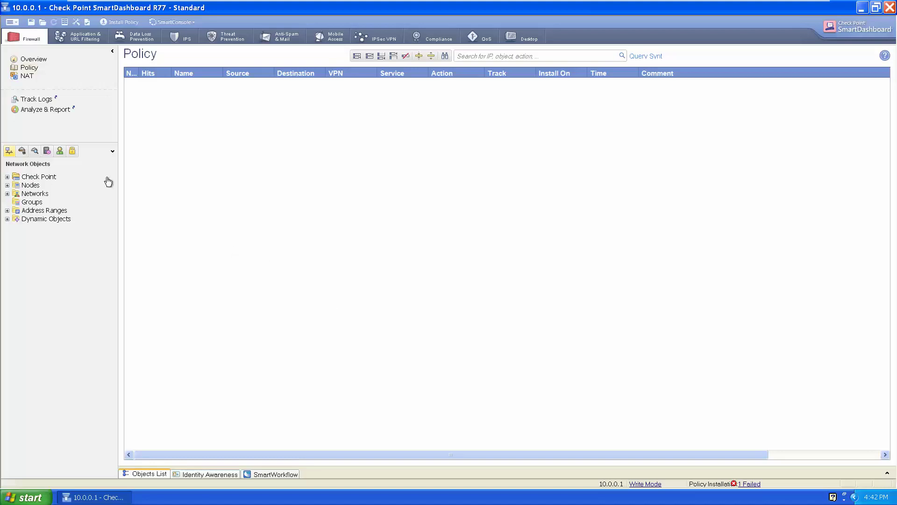
- Create a new default user named u1 under Users
left_click(60, 152)
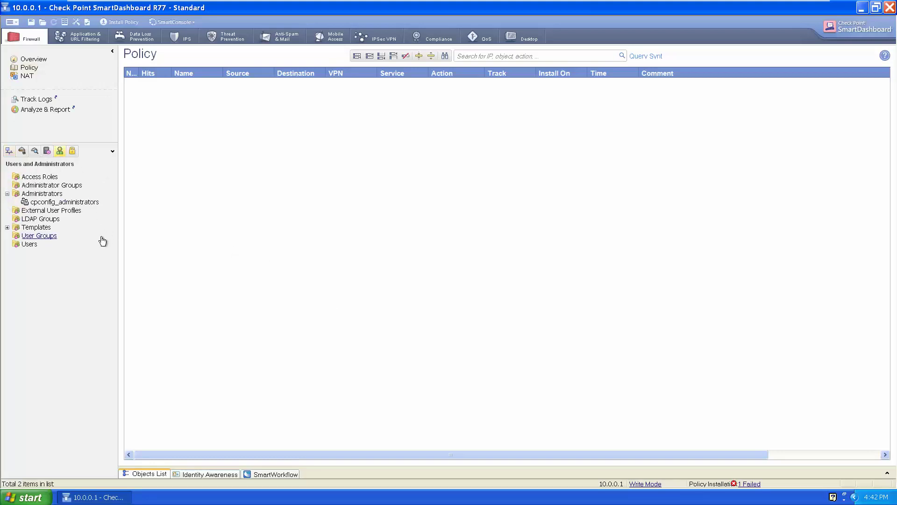
right_click(26, 244)
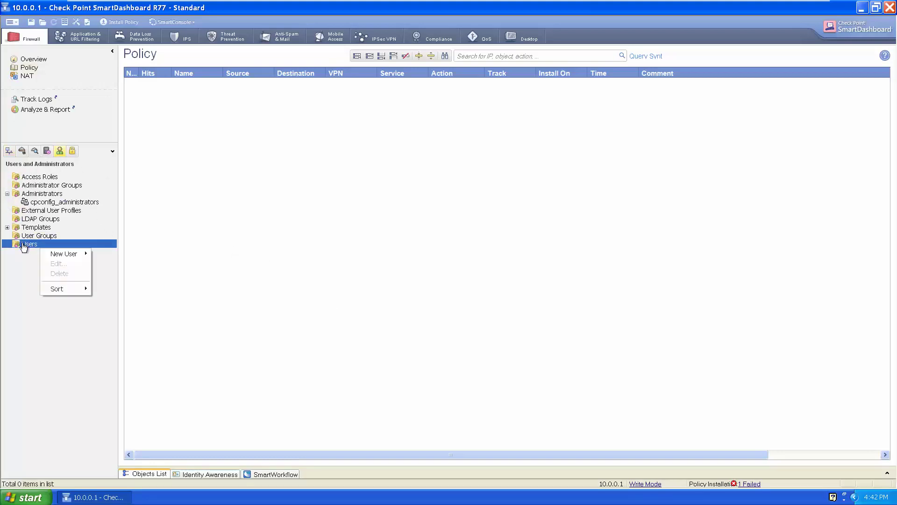
mouse_move(68, 262)
left_click(103, 254)
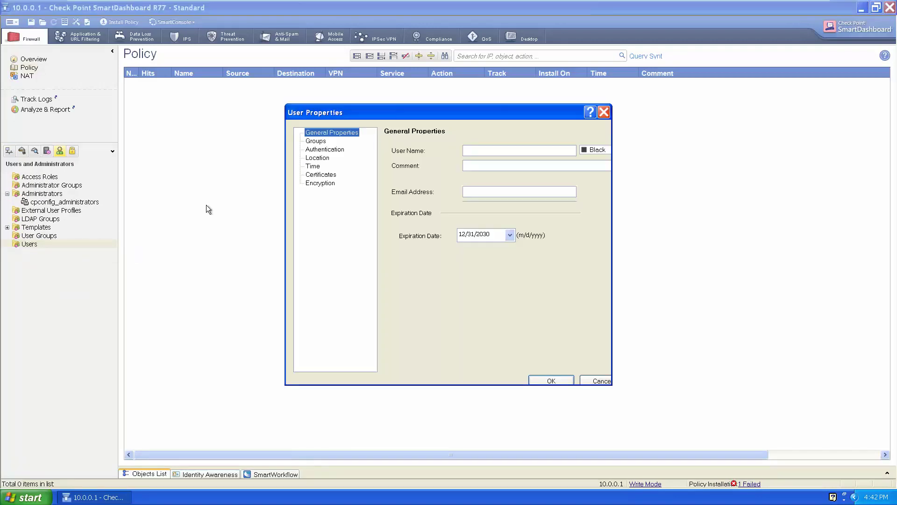
type("u1")
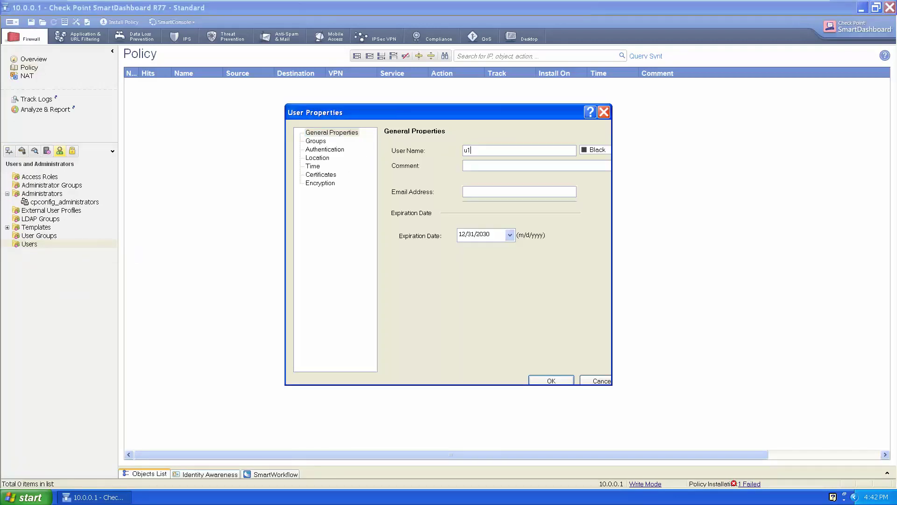
- Give u1 Check Point Password authentication, enter and confirm its password, and save
left_click(316, 150)
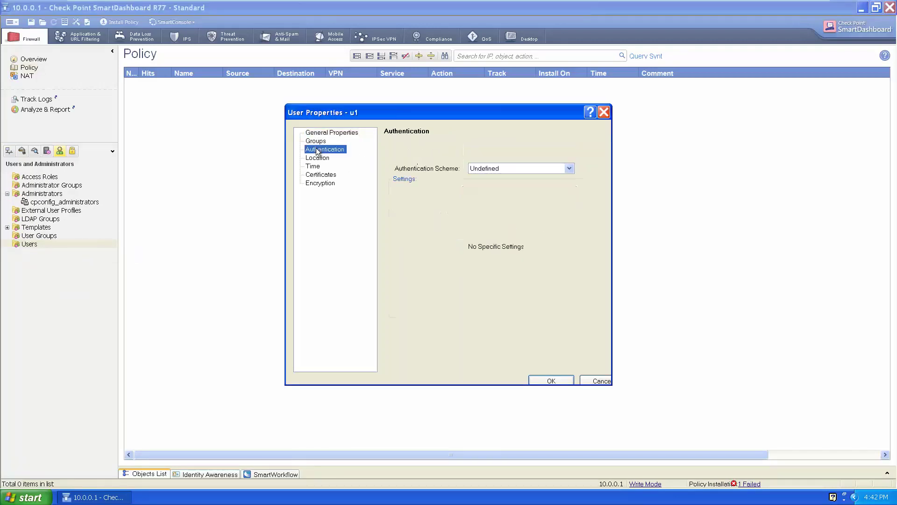
left_click(475, 167)
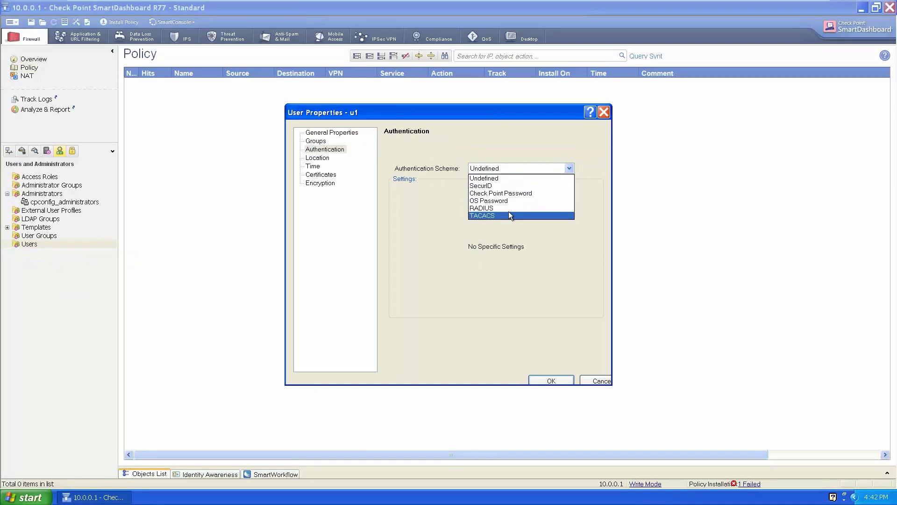
left_click(495, 193)
left_click(475, 189)
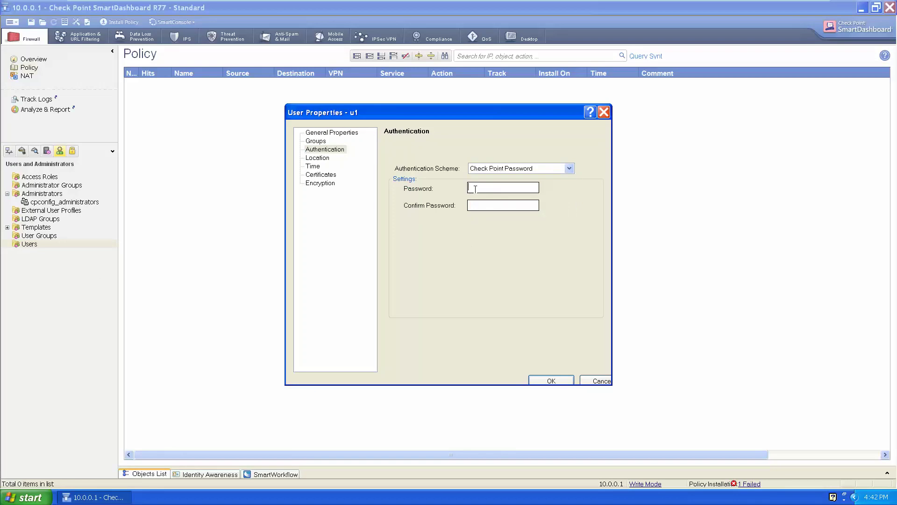
type("12345")
key("Tab")
type("12345")
left_click(558, 376)
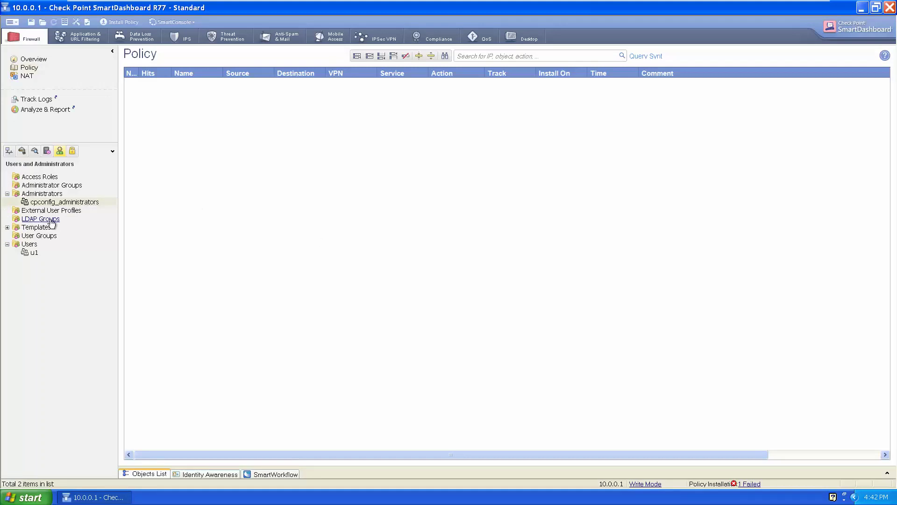
- Create a new user group named g1, correcting the mistyped 'h1'
right_click(51, 236)
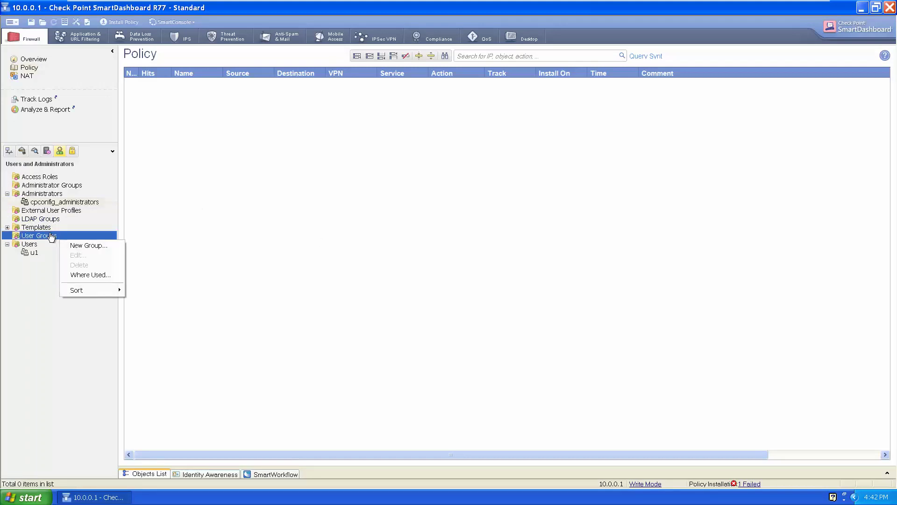
left_click(75, 244)
type("h1")
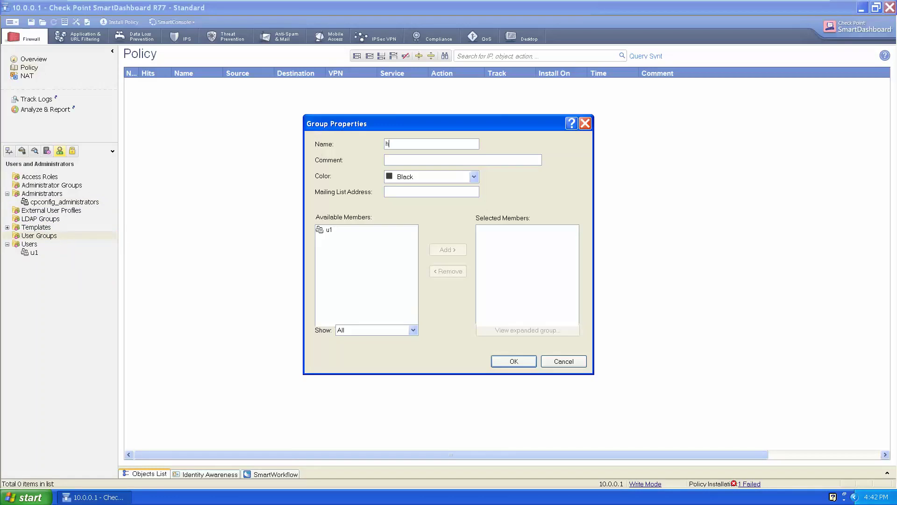
key("BackSpace")
key("BackSpace")
type("g1")
- Add u1 as a member of g1, save the group, and add a new policy rule
left_click(329, 229)
left_click(450, 248)
left_click(495, 232)
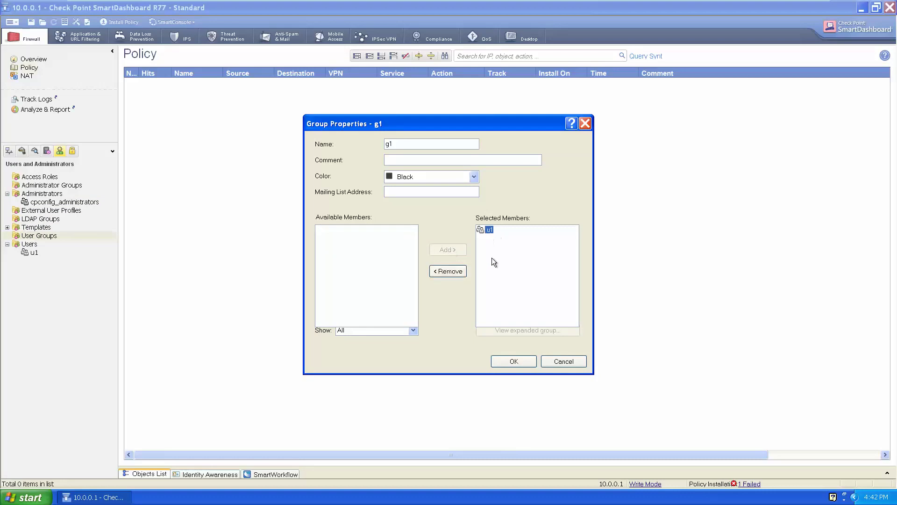
left_click(513, 361)
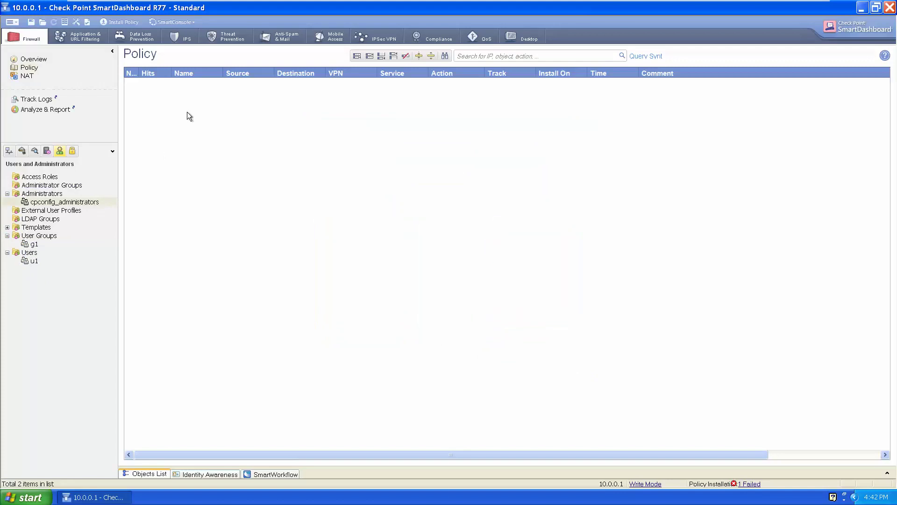
left_click(356, 56)
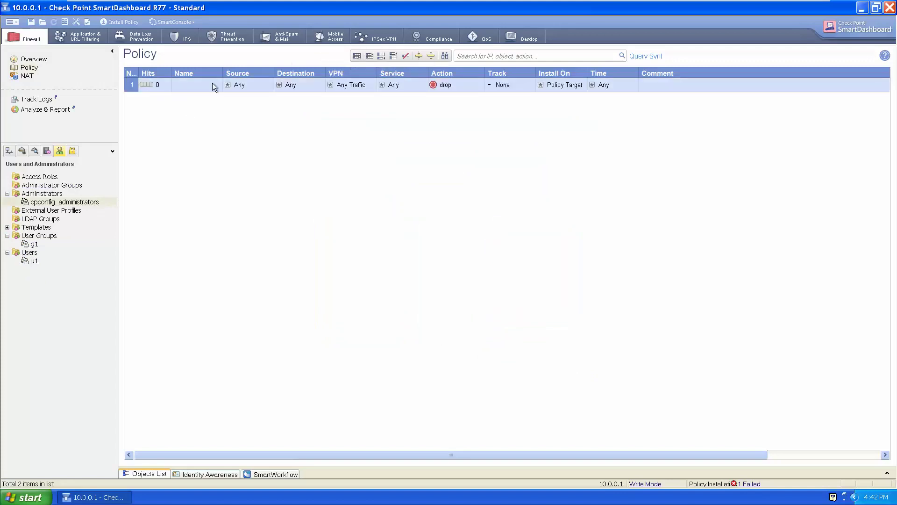
- Rename the new rule to 'userauth'
right_click(180, 84)
left_click(186, 87)
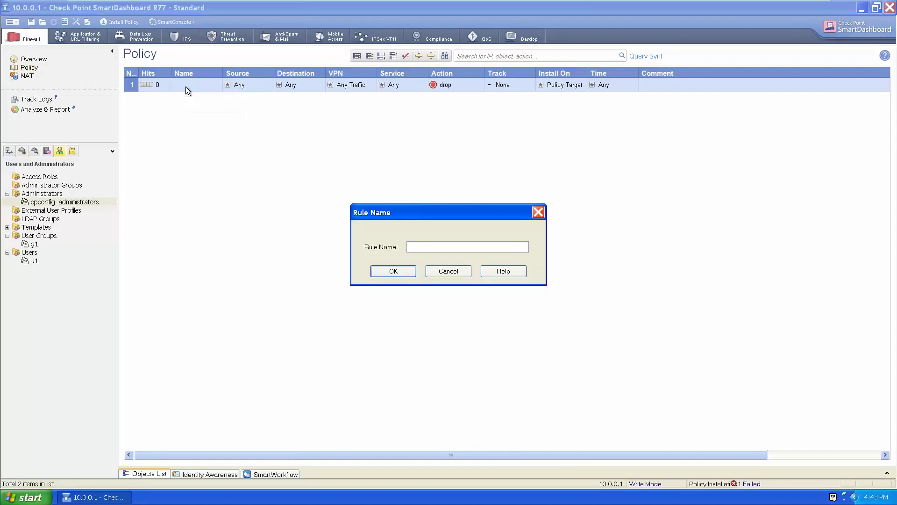
type("userauth")
key("Return")
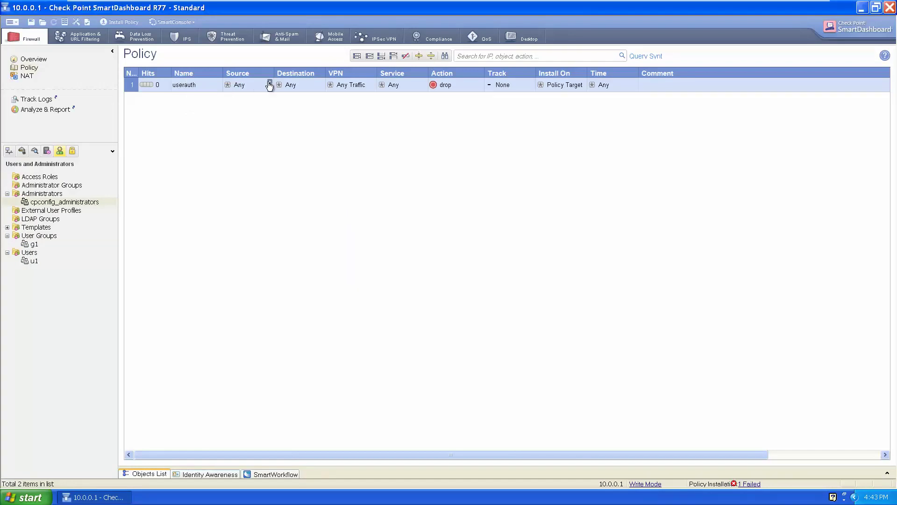
- Set the rule's source to legacy user access g1@Any and its destination to ext
left_click(268, 82)
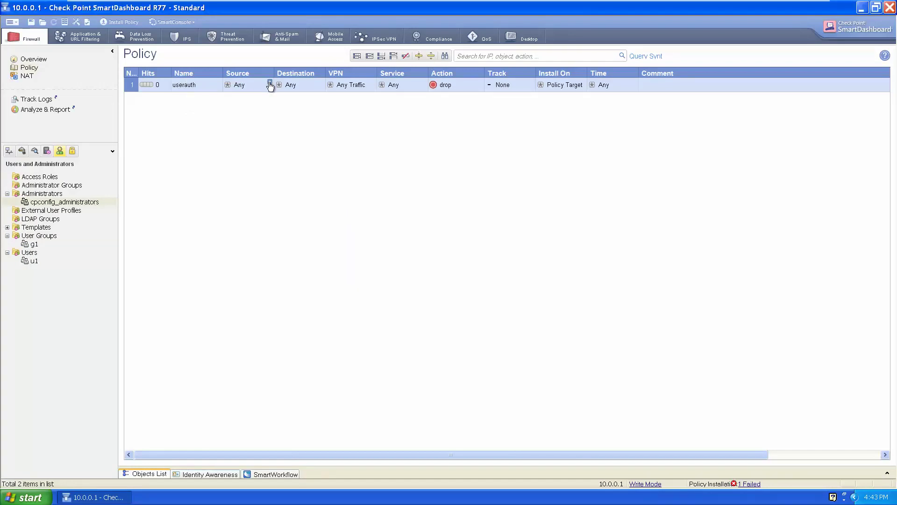
right_click(243, 82)
mouse_move(323, 108)
left_click(350, 109)
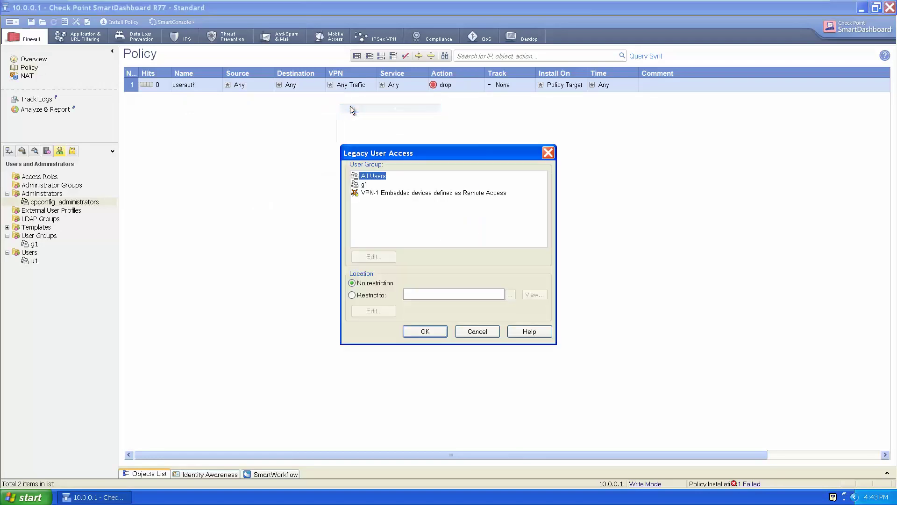
left_click(363, 185)
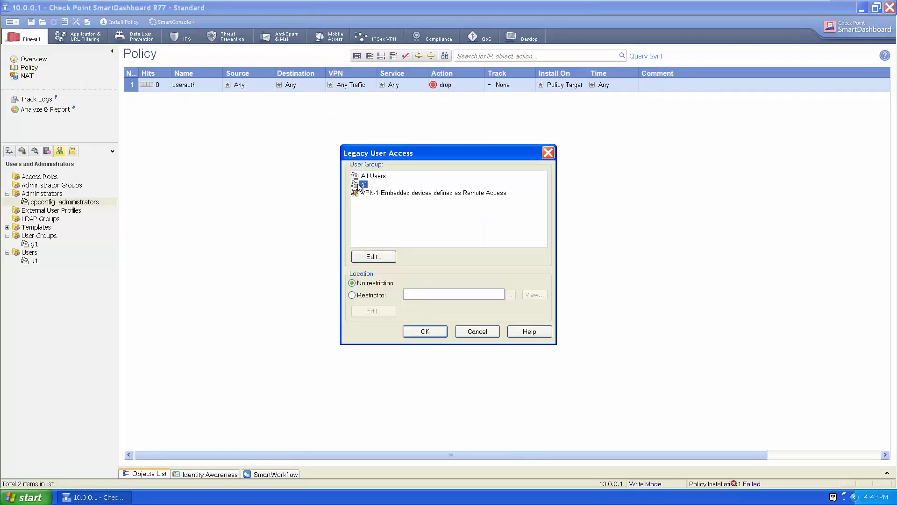
left_click(425, 332)
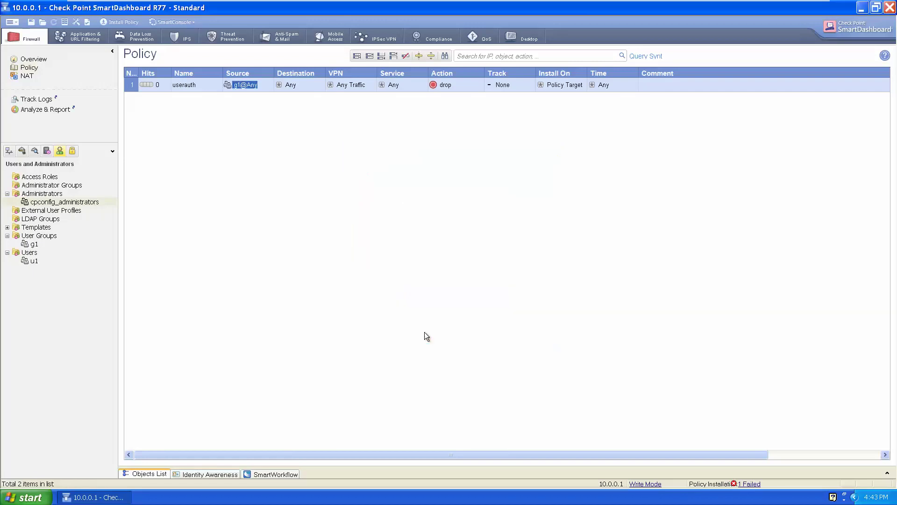
left_click(320, 82)
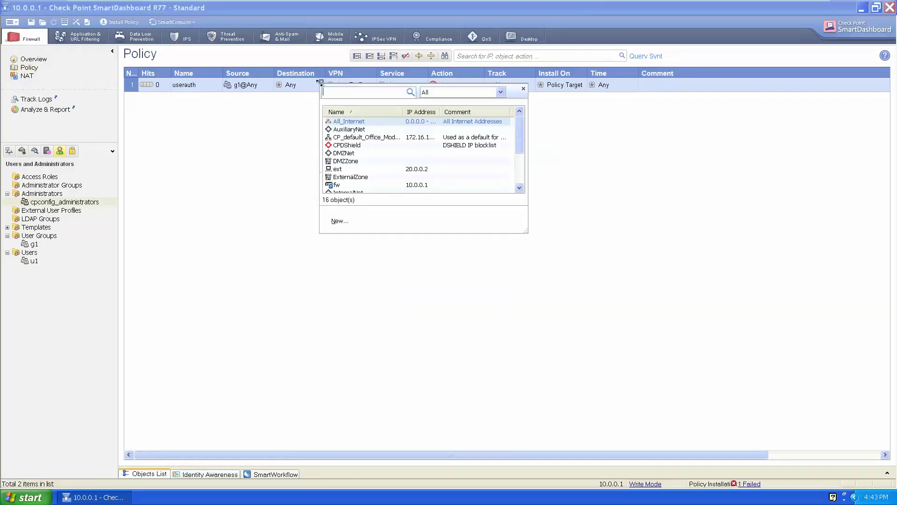
left_click(336, 170)
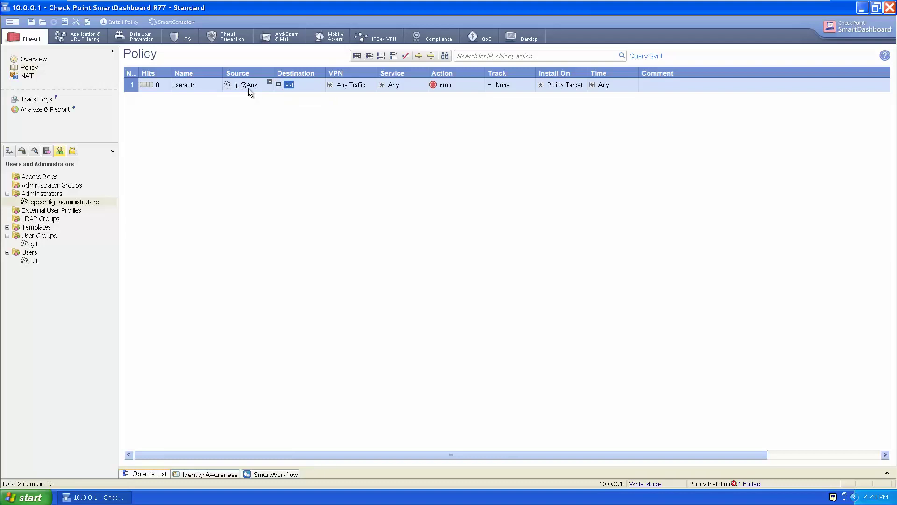
- Set the userauth rule's service to telnet
left_click(424, 81)
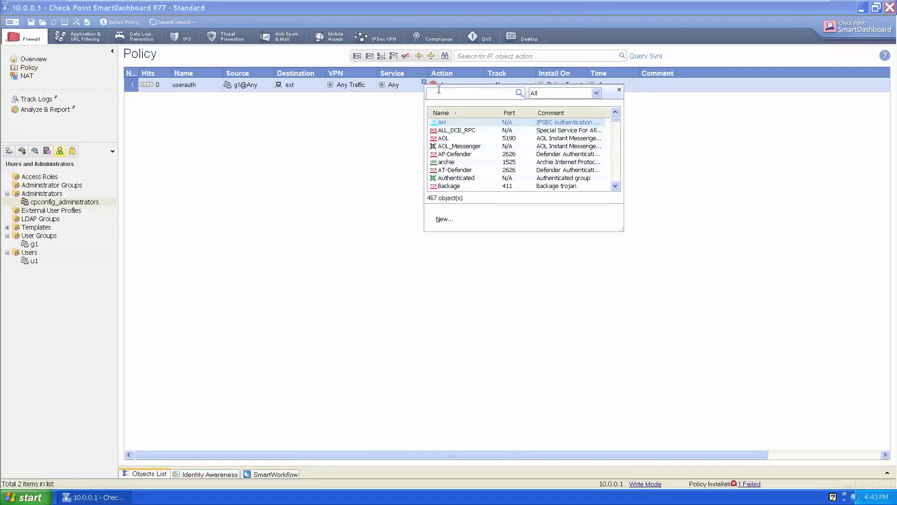
type("telnet")
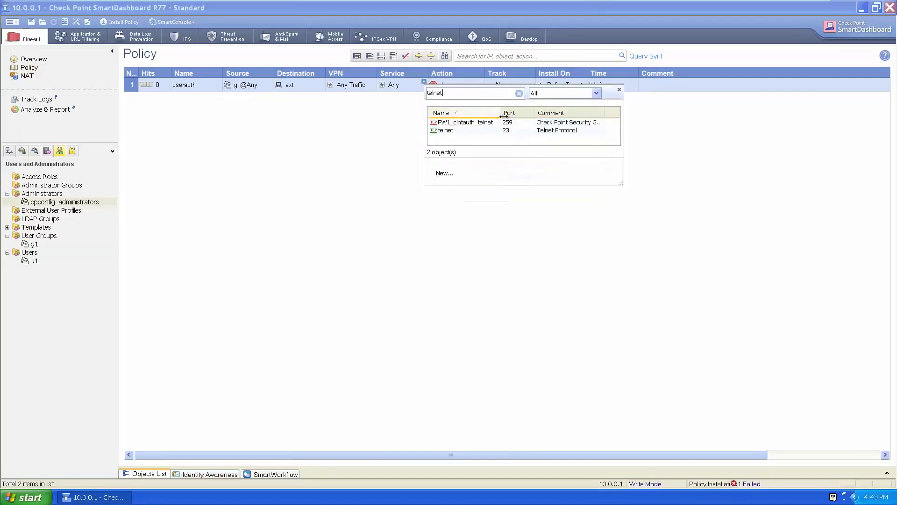
double_click(447, 127)
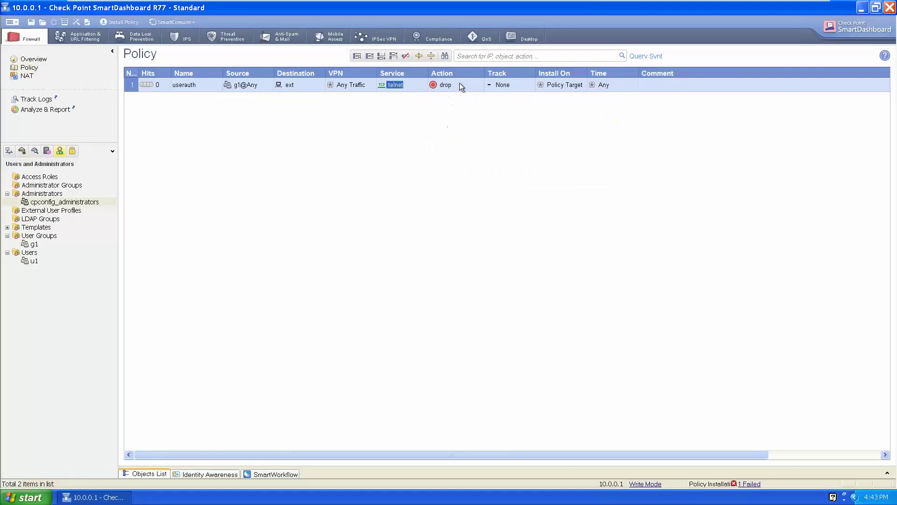
- Set the rule's action to User Auth with Log tracking, and save the policy
right_click(441, 85)
mouse_move(464, 139)
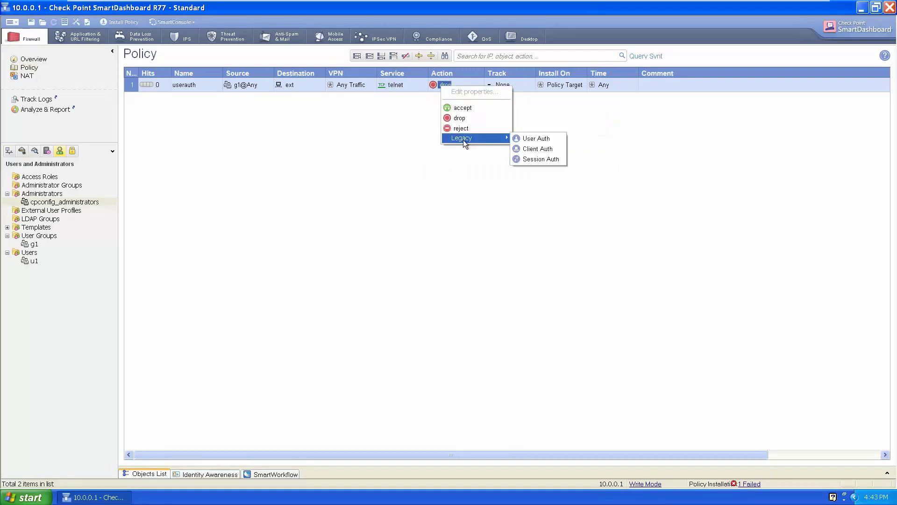
left_click(528, 139)
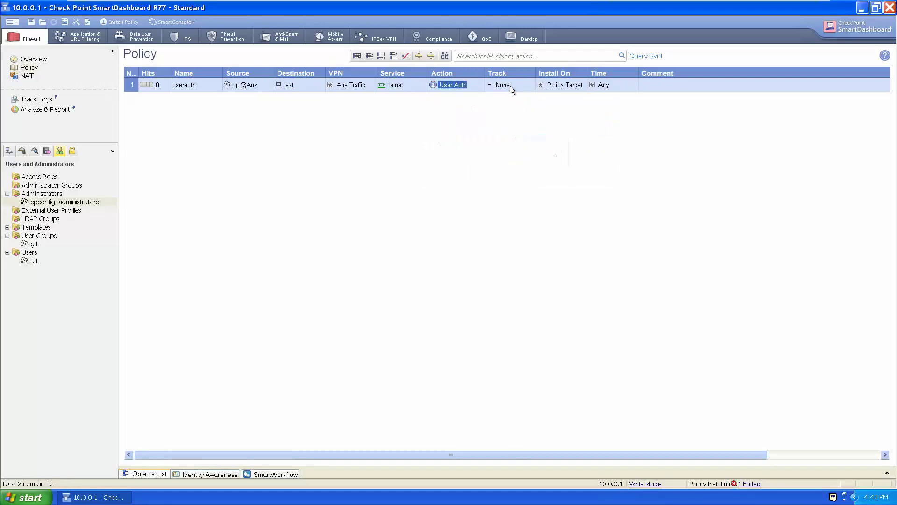
right_click(499, 86)
left_click(510, 102)
key("ctrl+s")
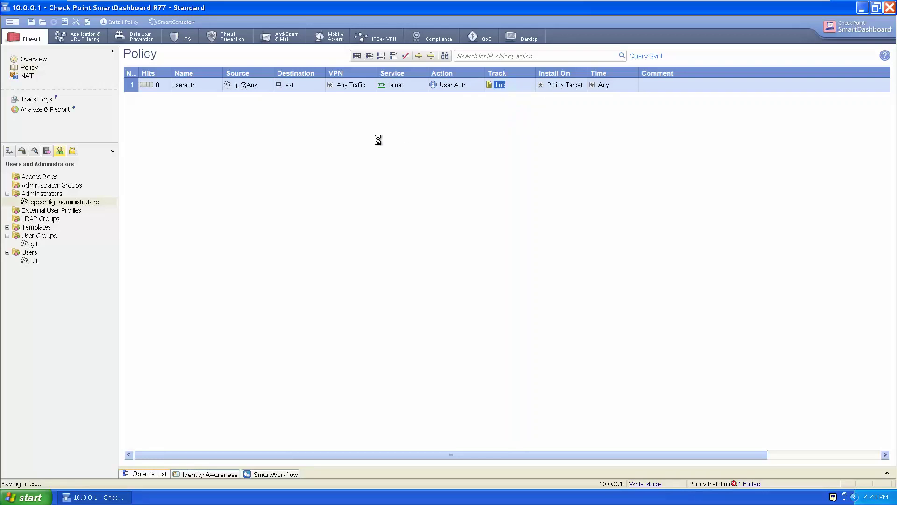
- Install the policy on the fw gateway and close the completed installation report
left_click(119, 22)
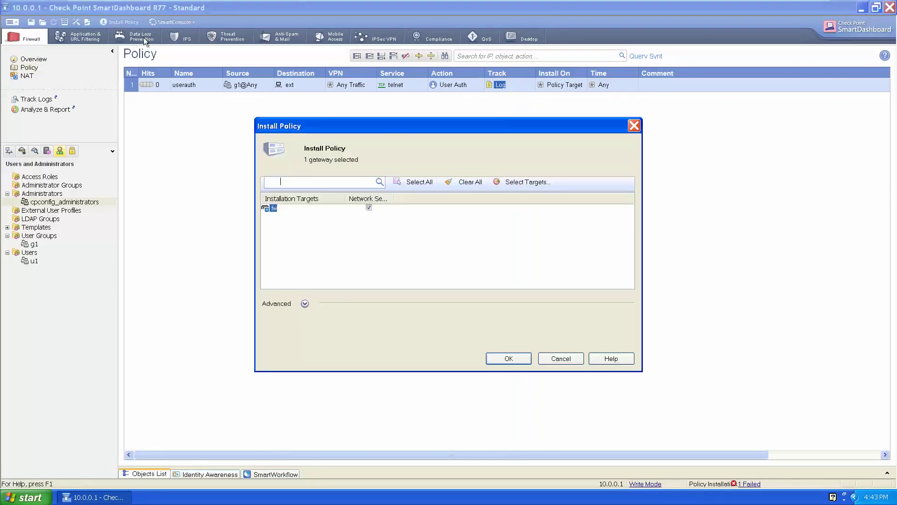
left_click(509, 358)
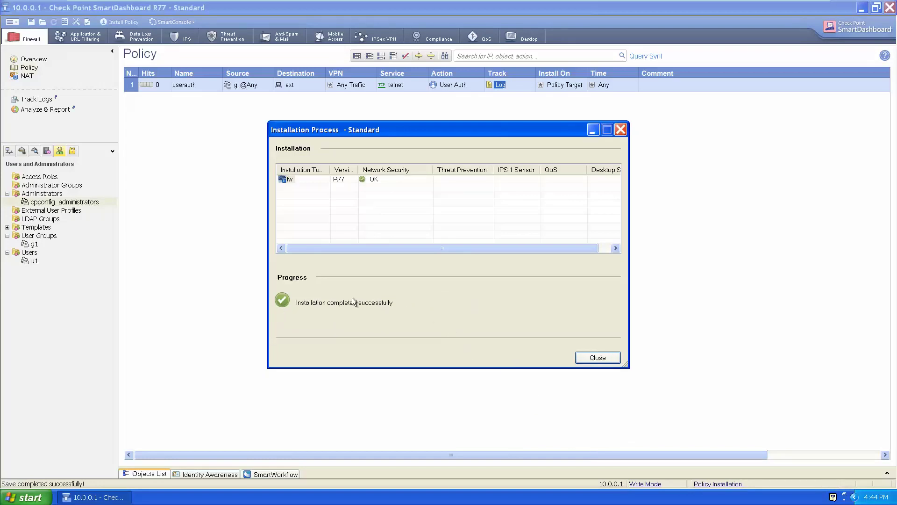
left_click(595, 358)
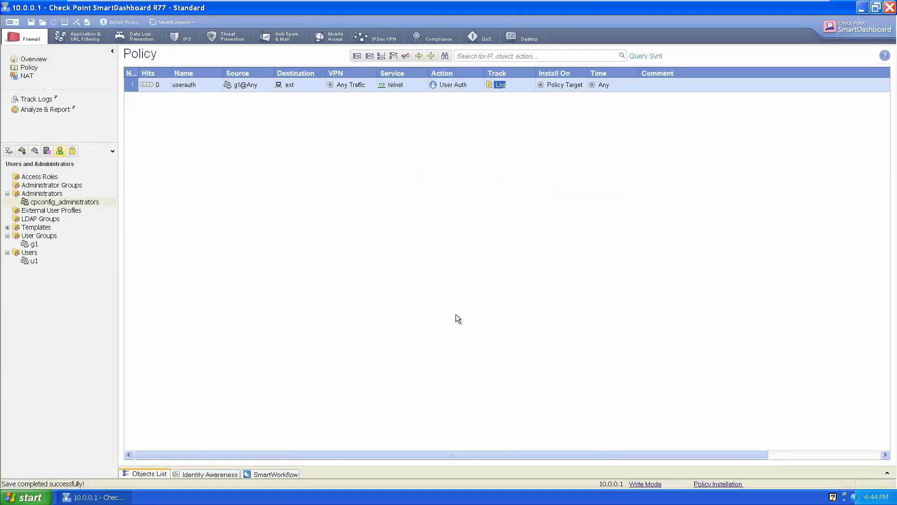
- Launch cmd from the Run dialog and telnet to 20.0.0.2
key("super+r")
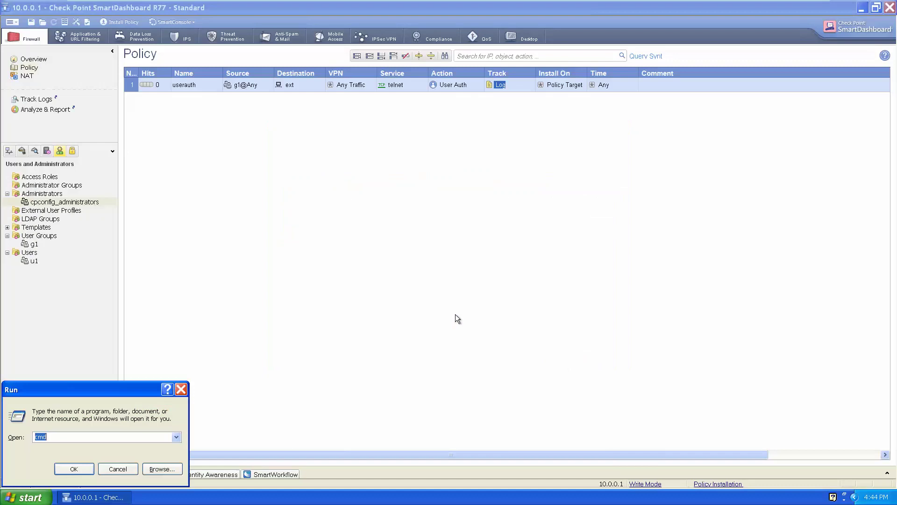
key("Return")
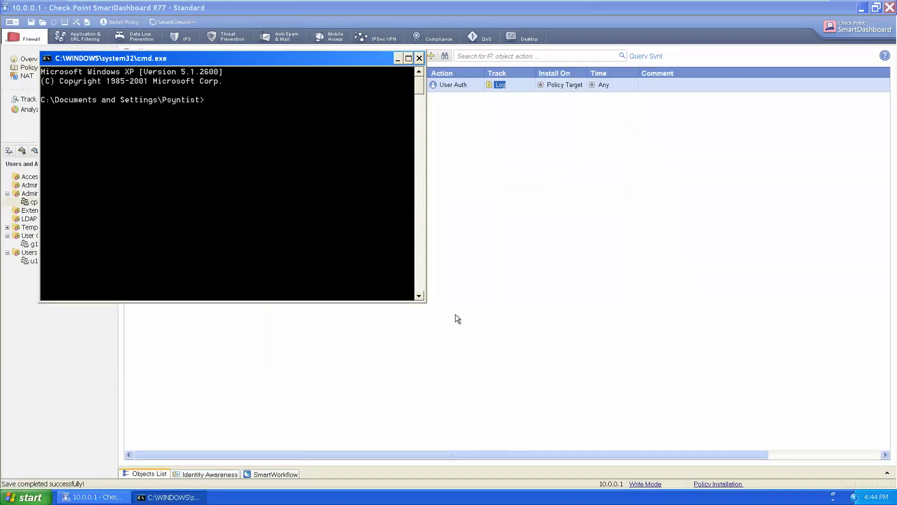
type("telnet")
mouse_move(281, 5)
key("BackSpace")
key("BackSpace")
type("t 20.0.0.2")
key("Return")
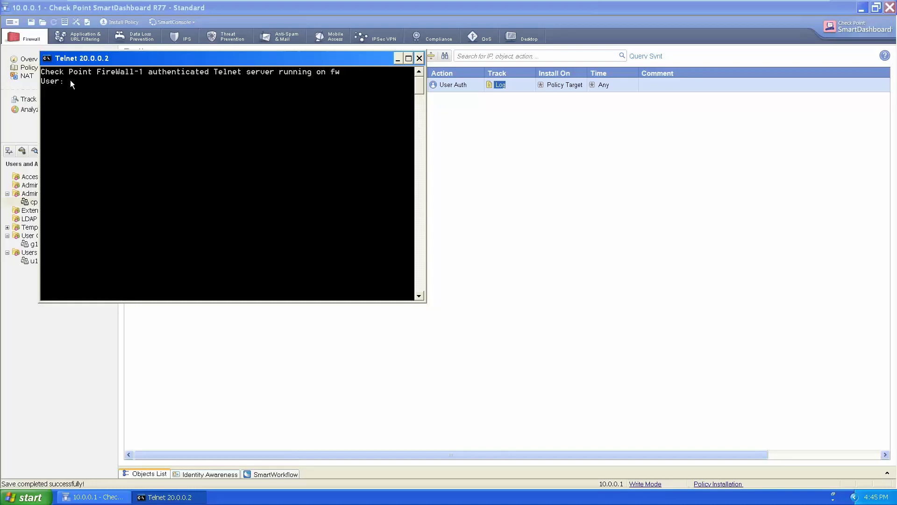
- Authenticate to FireWall-1 as u1 with its password, answering 'n' to sending credentials
type("u1")
key("Return")
type("*****")
key("Return")
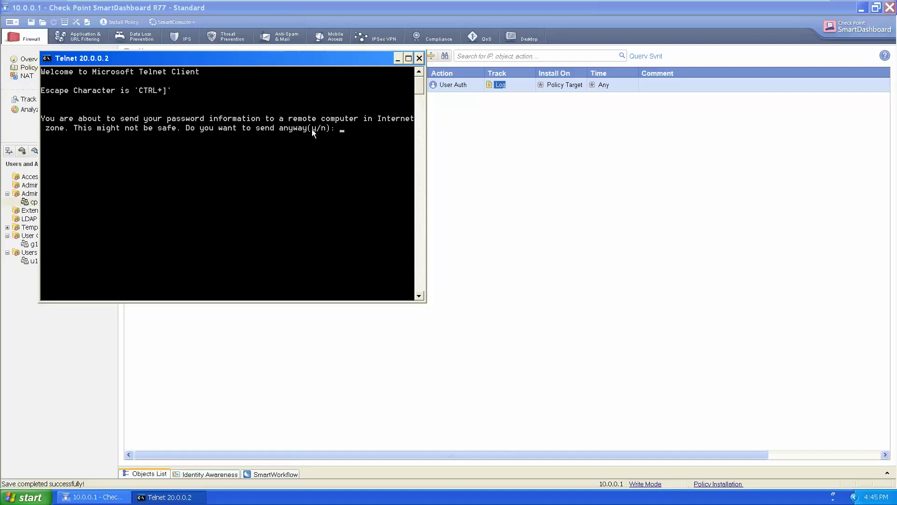
type("n")
key("Return")
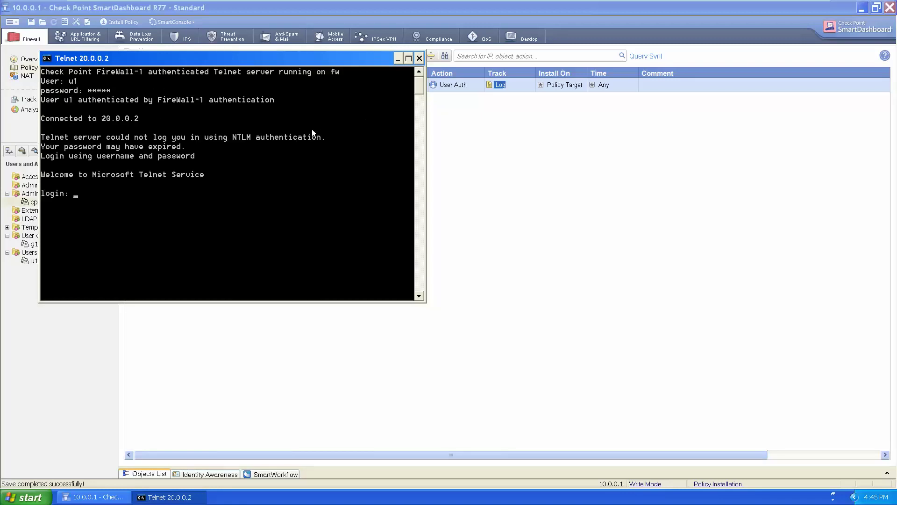